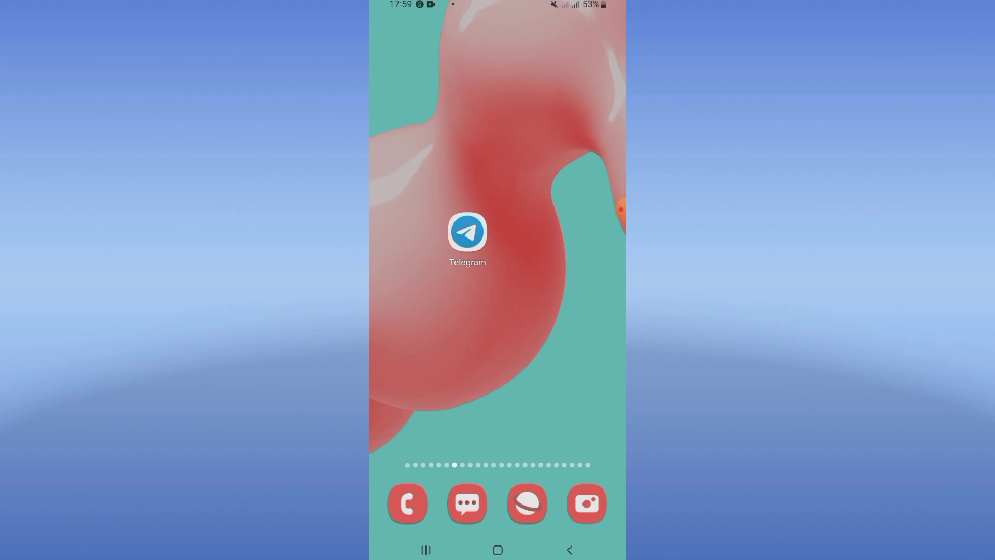
Swipe up to the app drawer and launch the Settings app.
{"action": "left_click_drag", "start_coordinate": [498, 405], "coordinate": [498, 195]}
{"action": "mouse_move", "coordinate": [622, 208]}
{"action": "left_mouse_down"}
{"action": "mouse_move", "coordinate": [553, 303]}
{"action": "mouse_move", "coordinate": [390, 319]}
{"action": "left_mouse_up"}
In Apps, search the installed apps for 'tel'.
{"action": "left_click", "coordinate": [467, 309]}
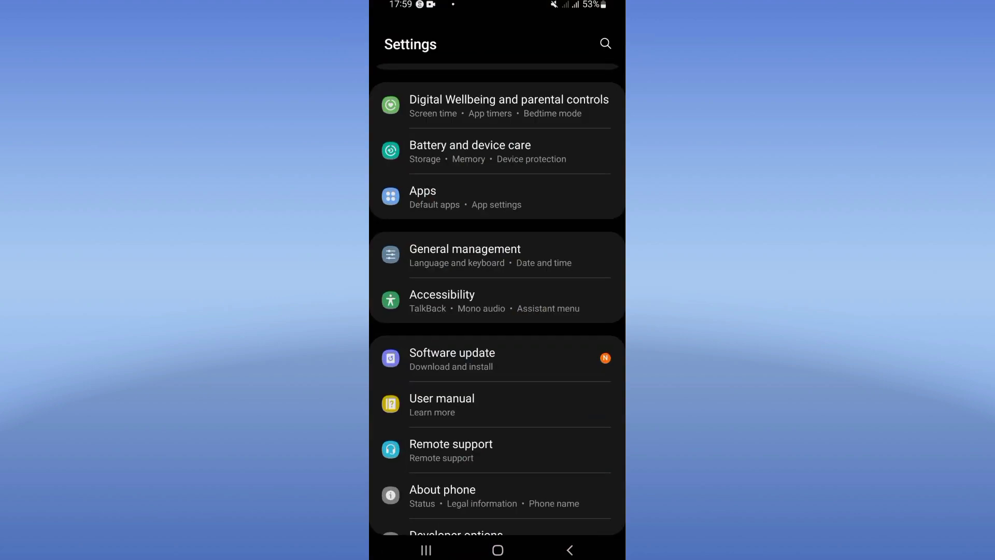
{"action": "left_click", "coordinate": [466, 155]}
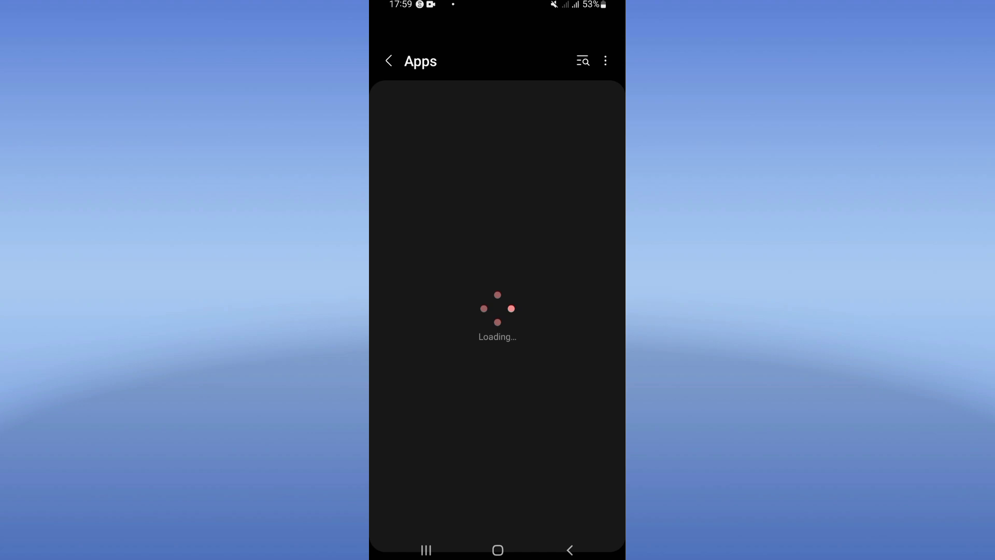
{"action": "left_click", "coordinate": [583, 44]}
{"action": "type", "text": "t"}
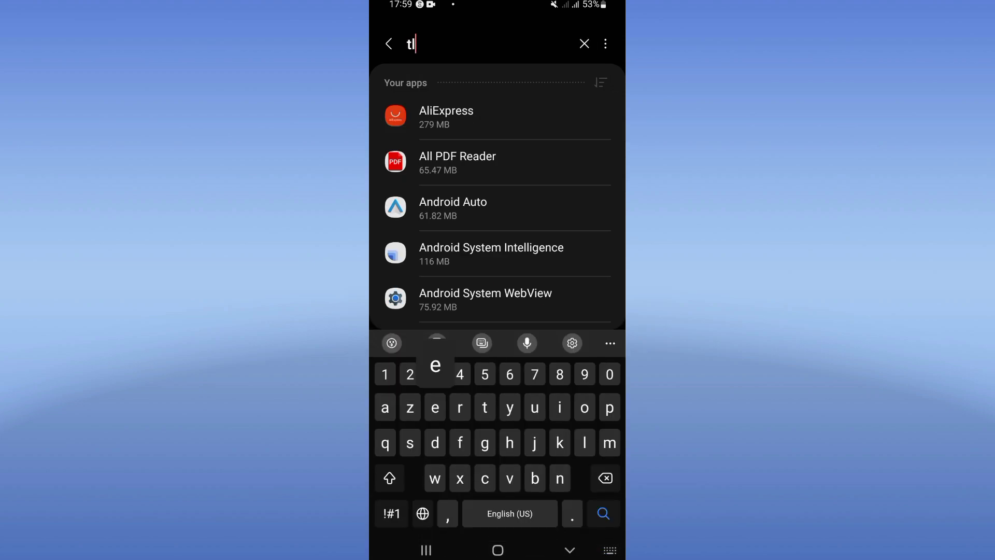
{"action": "type", "text": "le"}
{"action": "key", "text": "BackSpace"}
{"action": "key", "text": "BackSpace"}
{"action": "type", "text": "el"}
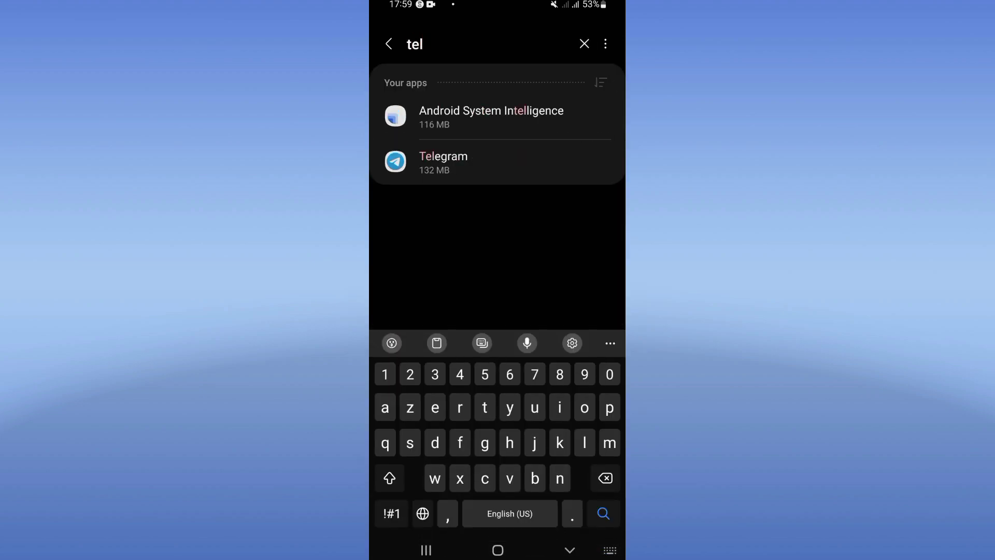
Open Telegram's app info, check its storage and cache sizes, then return.
{"action": "left_click", "coordinate": [443, 160]}
{"action": "scroll", "coordinate": [498, 311], "scroll_direction": "down", "scroll_amount": 1}
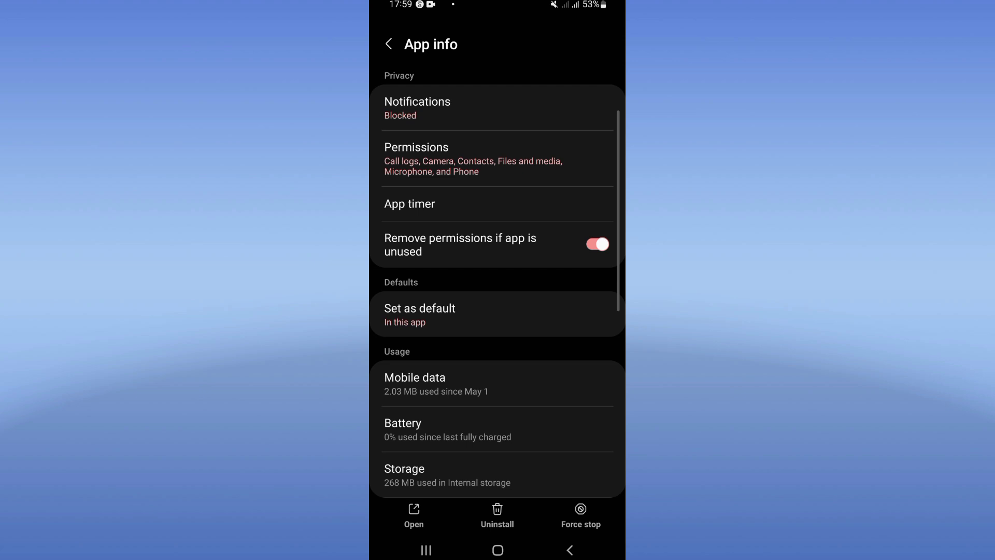
{"action": "scroll", "coordinate": [497, 311], "scroll_direction": "down", "scroll_amount": 3}
{"action": "left_click", "coordinate": [447, 290]}
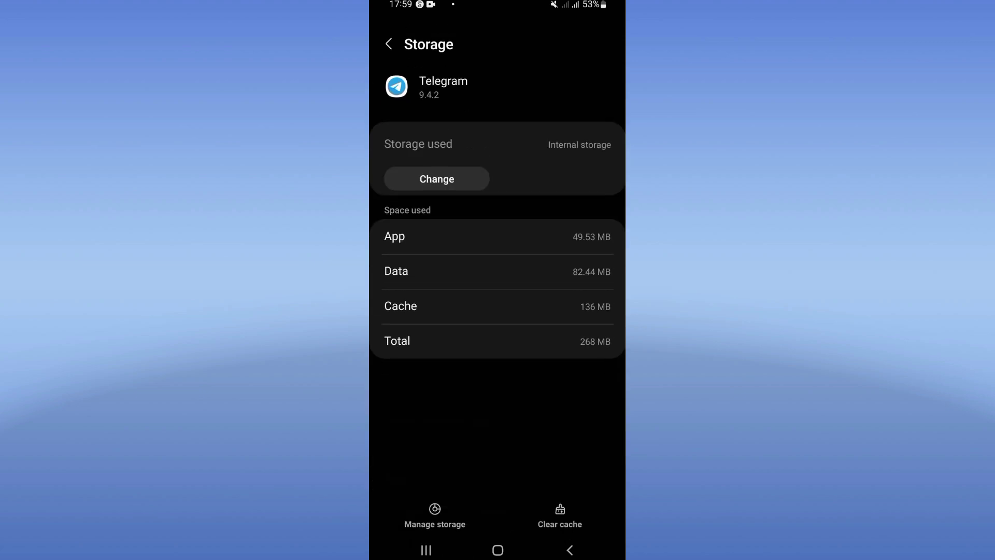
{"action": "left_click", "coordinate": [570, 550]}
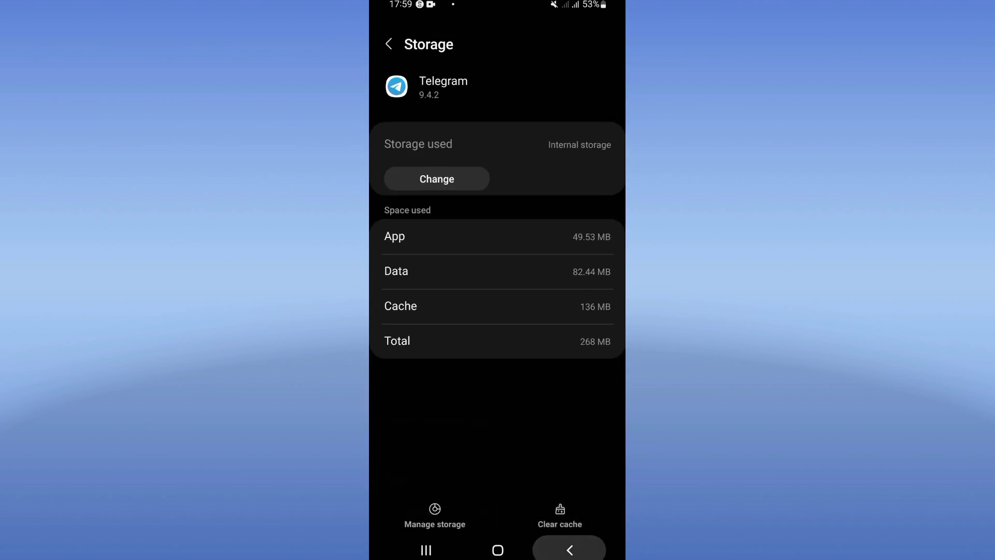
Confirm Telegram's force stop, return to the app drawer, then open and dismiss the power menu.
{"action": "left_click", "coordinate": [579, 517]}
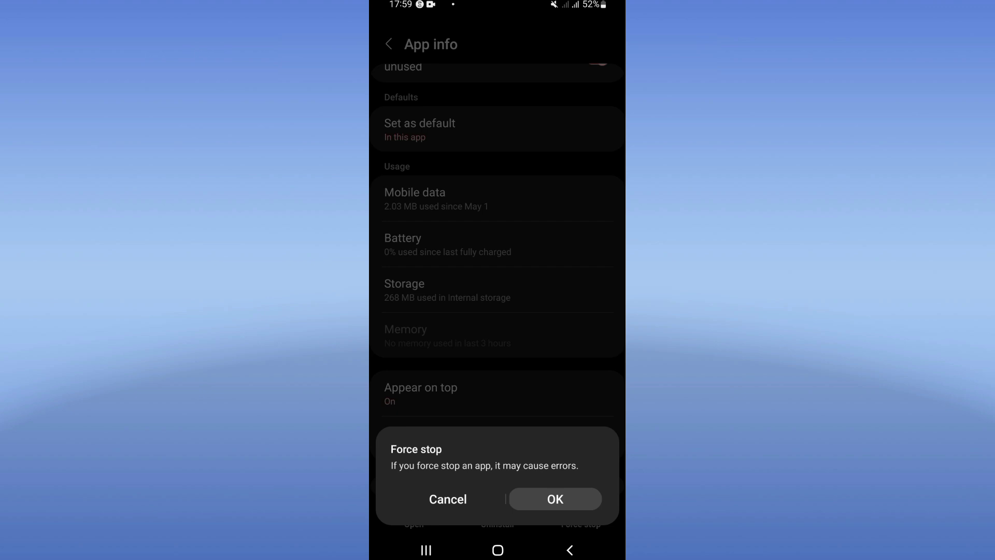
{"action": "left_click", "coordinate": [555, 501]}
{"action": "left_click", "coordinate": [498, 550]}
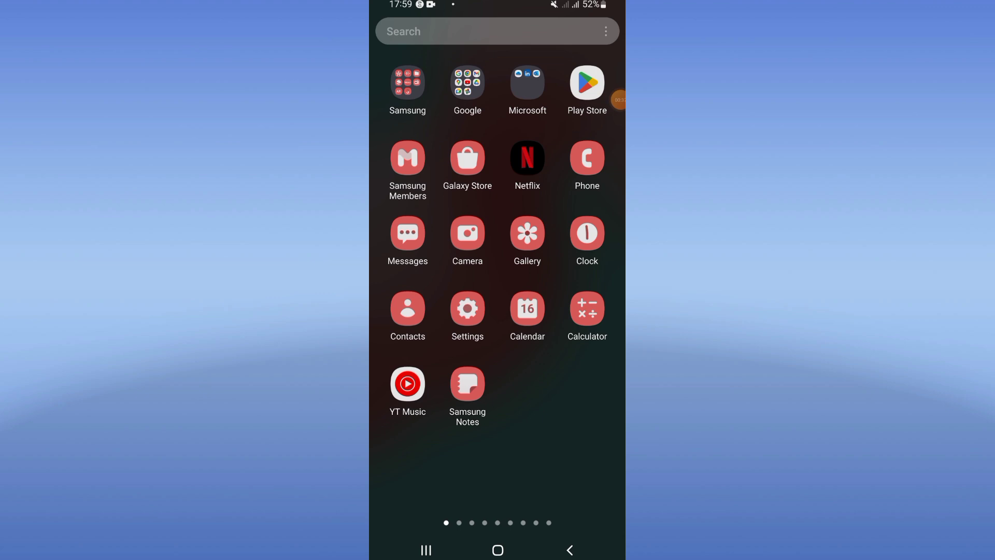
{"action": "key", "text": "XF86PowerOff"}
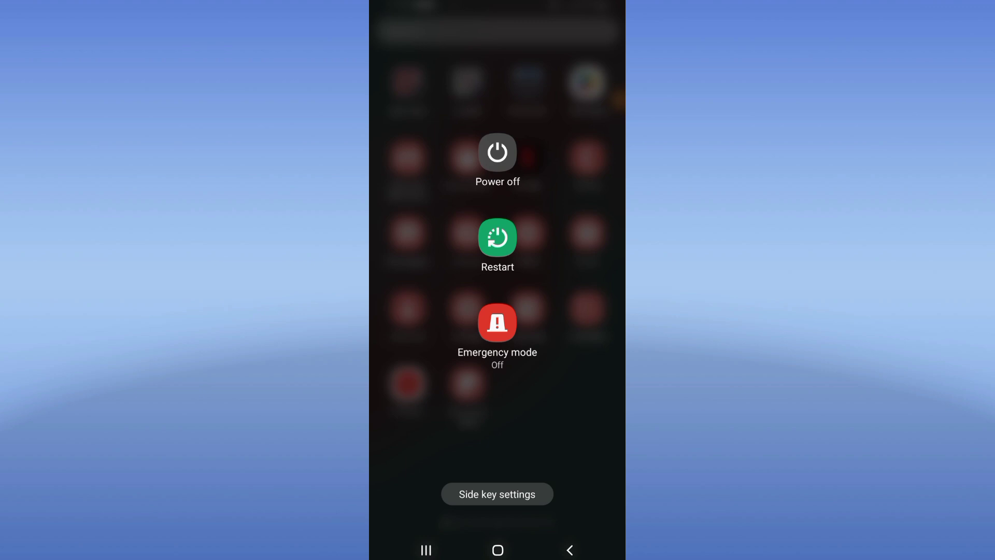
{"action": "key", "text": "Escape"}
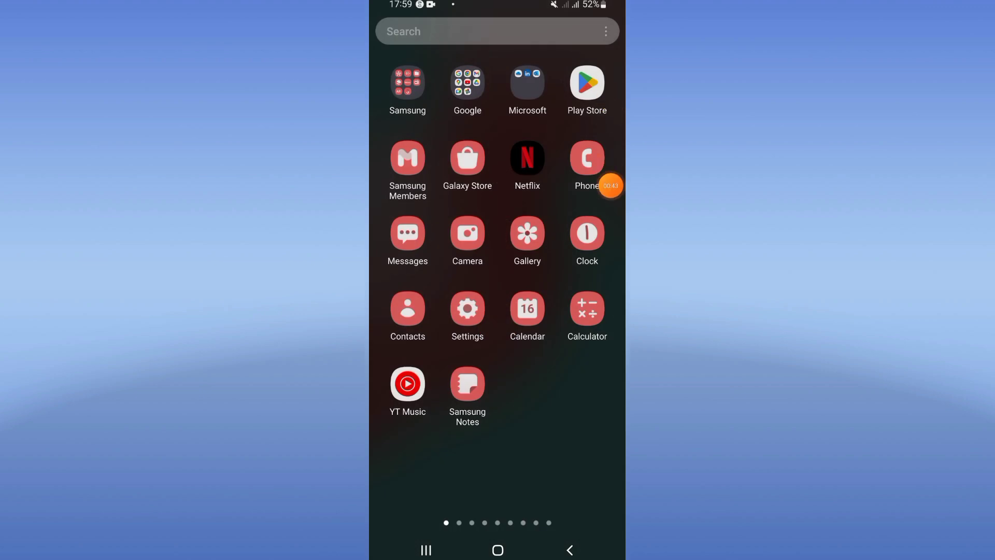